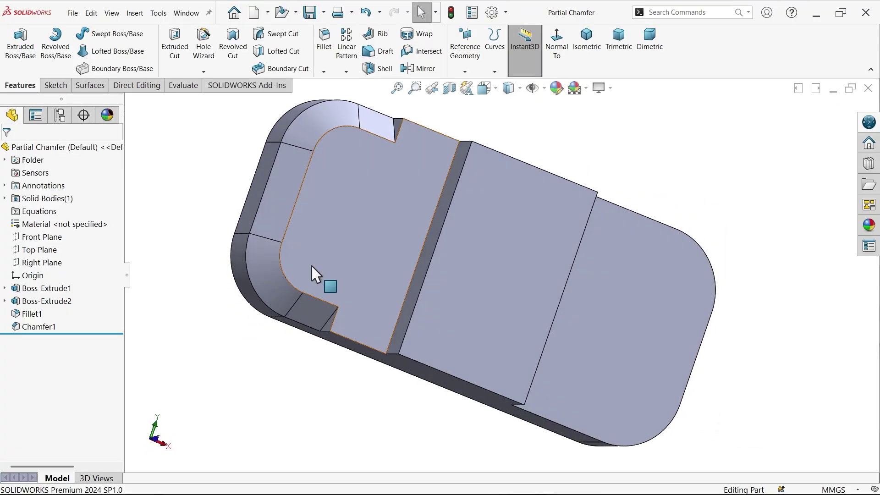
Orbit the part, then switch it to the isometric and then the dimetric view
{"action": "mouse_move", "coordinate": [400, 139]}
{"action": "middle_mouse_down"}
{"action": "mouse_move", "coordinate": [360, 186]}
{"action": "mouse_move", "coordinate": [339, 183]}
{"action": "mouse_move", "coordinate": [342, 125]}
{"action": "mouse_move", "coordinate": [373, 122]}
{"action": "mouse_move", "coordinate": [389, 141]}
{"action": "middle_mouse_up"}
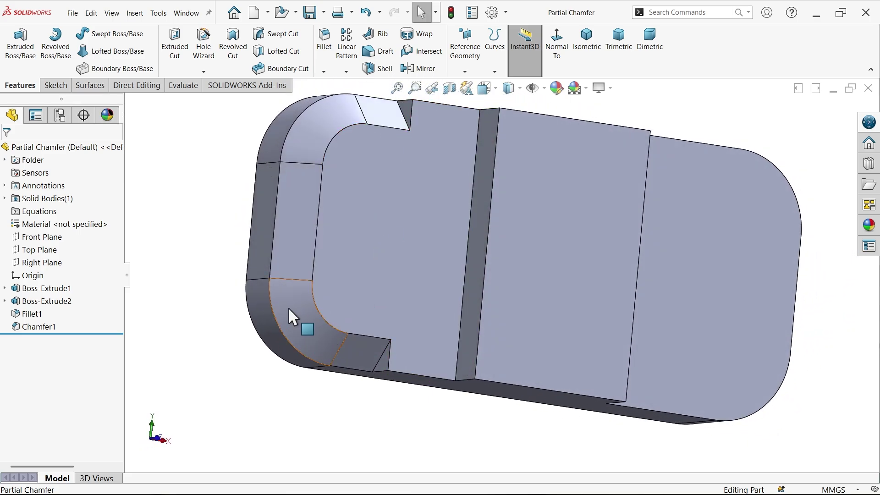
{"action": "left_click", "coordinate": [585, 63]}
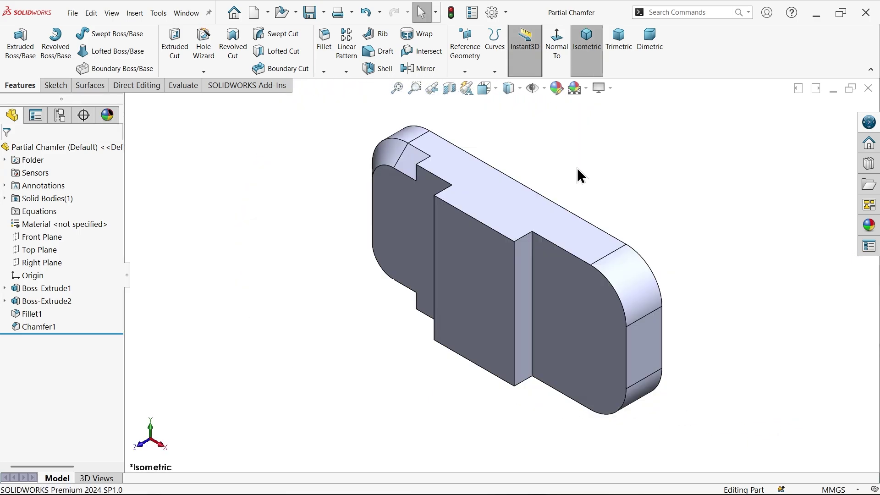
{"action": "left_click", "coordinate": [650, 50]}
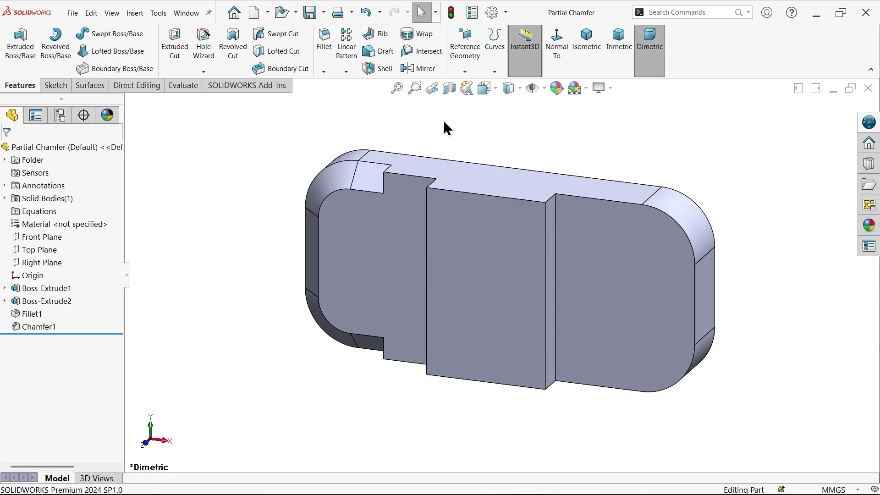
Start a Chamfer of Offset Face type and enable Partial Edge Parameters
{"action": "left_click", "coordinate": [324, 73]}
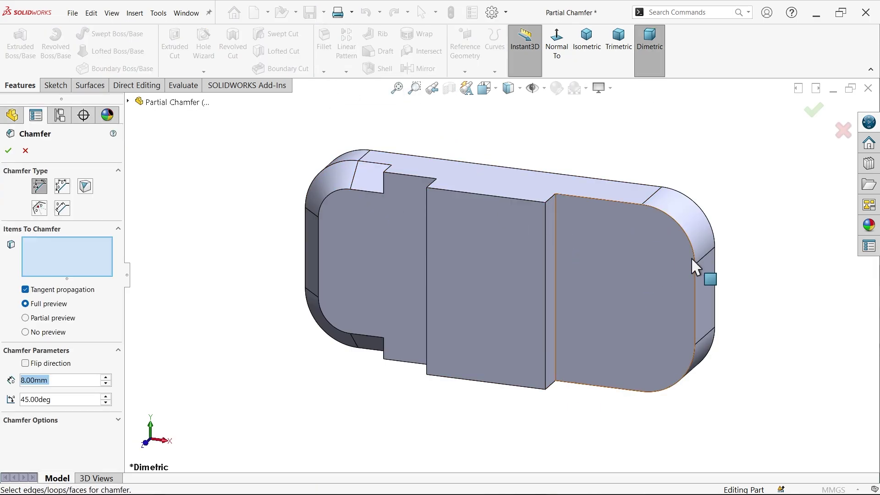
{"action": "scroll", "coordinate": [691, 257], "scroll_direction": "down", "scroll_amount": 2}
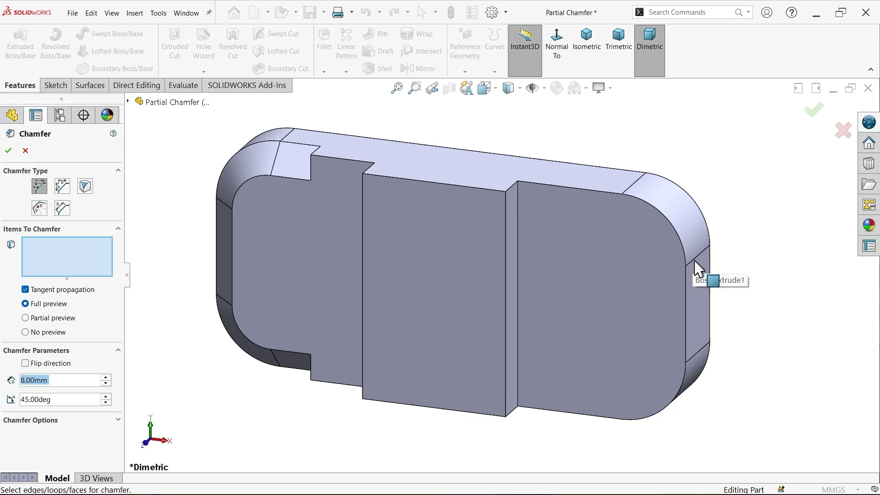
{"action": "left_click", "coordinate": [37, 207]}
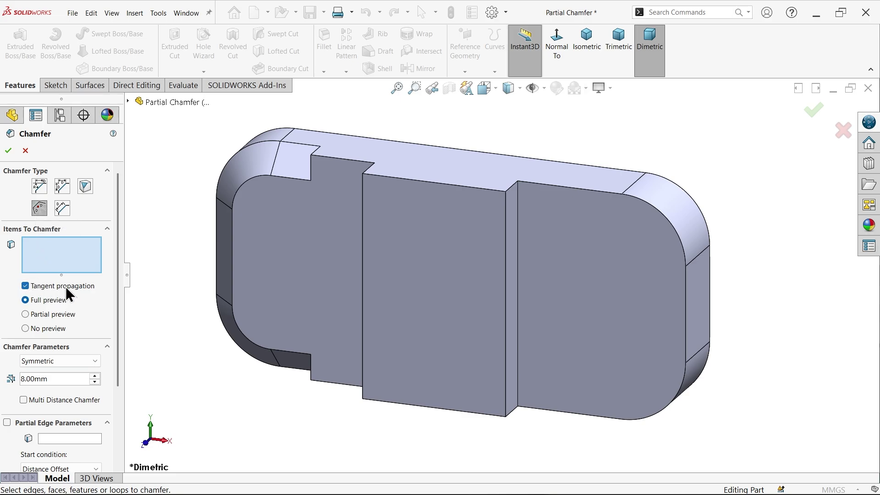
{"action": "left_click_drag", "start_coordinate": [119, 243], "coordinate": [117, 329]}
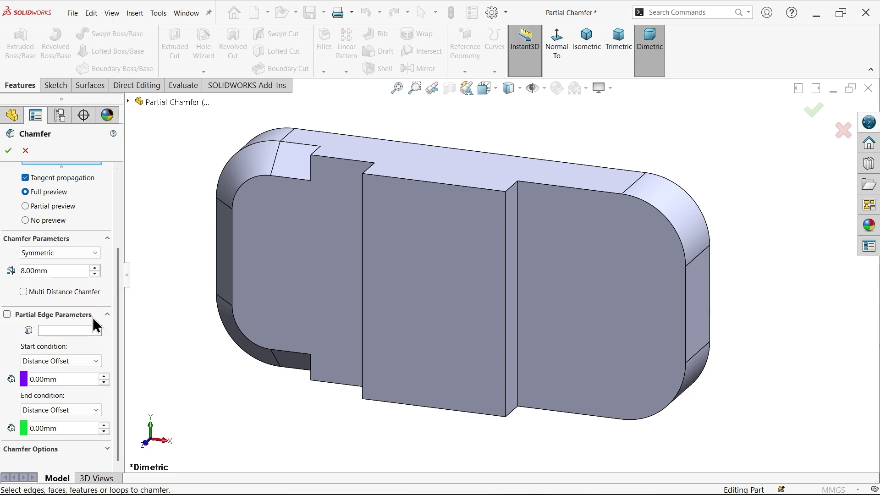
{"action": "left_click", "coordinate": [7, 314]}
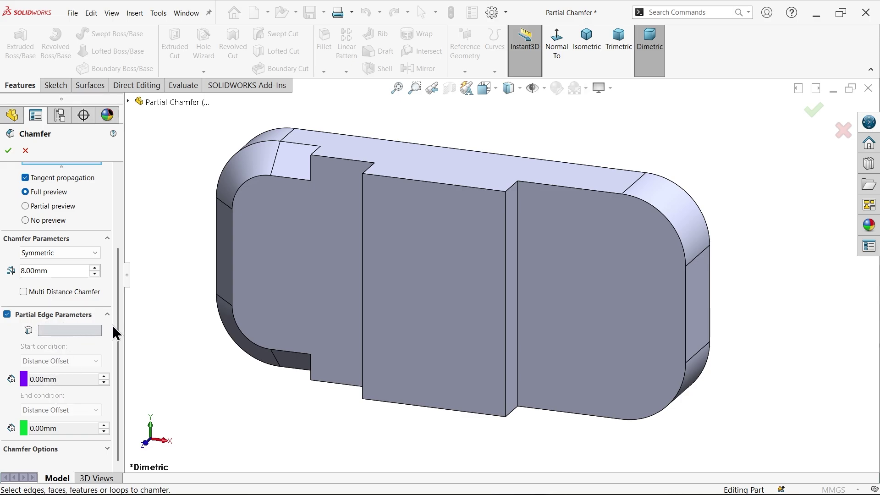
{"action": "left_click_drag", "start_coordinate": [117, 331], "coordinate": [114, 269]}
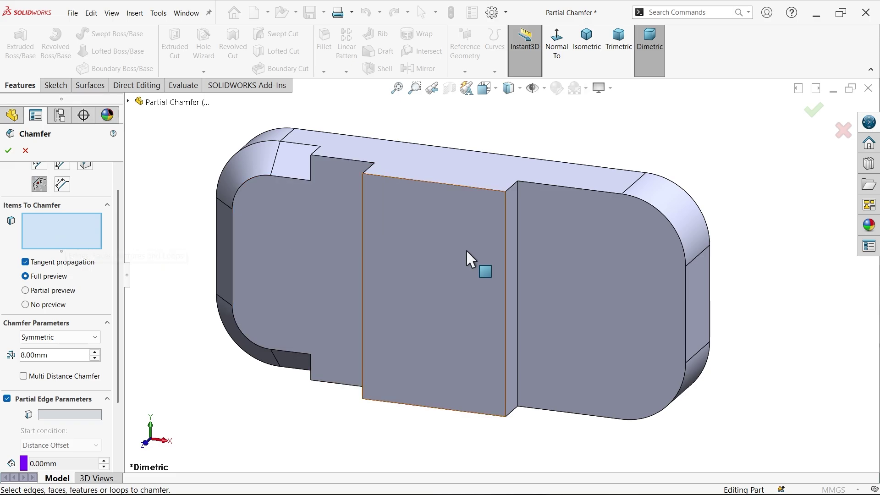
Chamfer the right face's tangent edge loop, pulling the start in to about 12.27 mm
{"action": "left_click", "coordinate": [607, 191]}
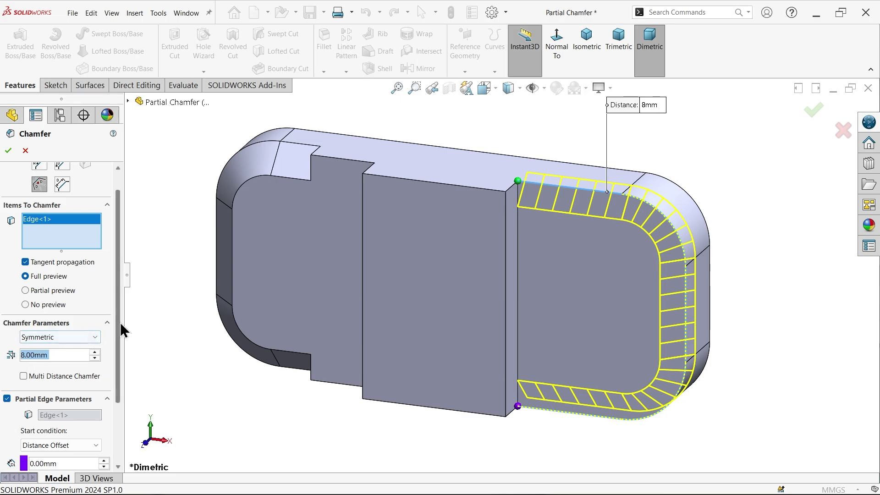
{"action": "left_click_drag", "start_coordinate": [118, 329], "coordinate": [120, 401]}
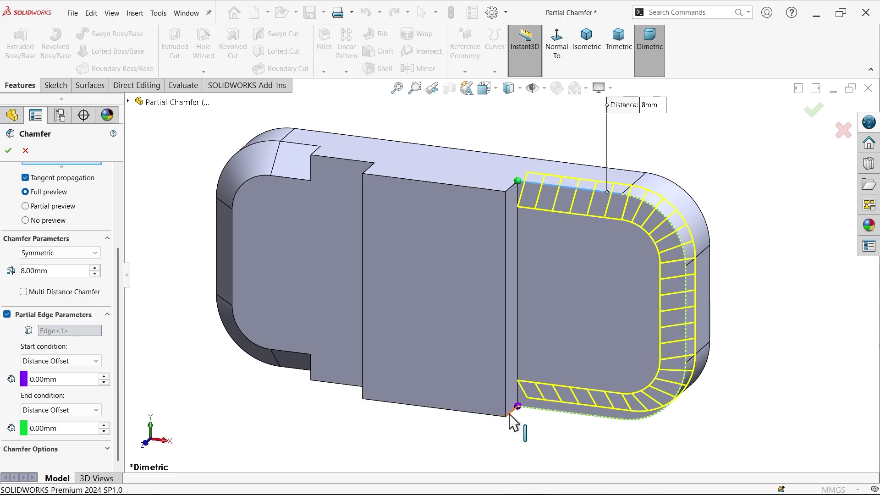
{"action": "left_click_drag", "start_coordinate": [519, 408], "coordinate": [557, 410]}
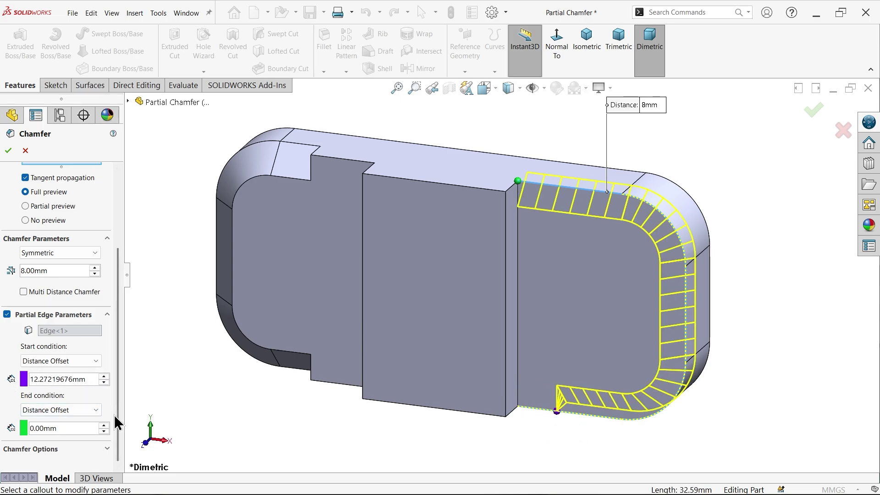
Set the partial chamfer's start Distance Offset to 20 mm and end offset to 30 mm
{"action": "left_click_drag", "start_coordinate": [518, 181], "coordinate": [546, 184]}
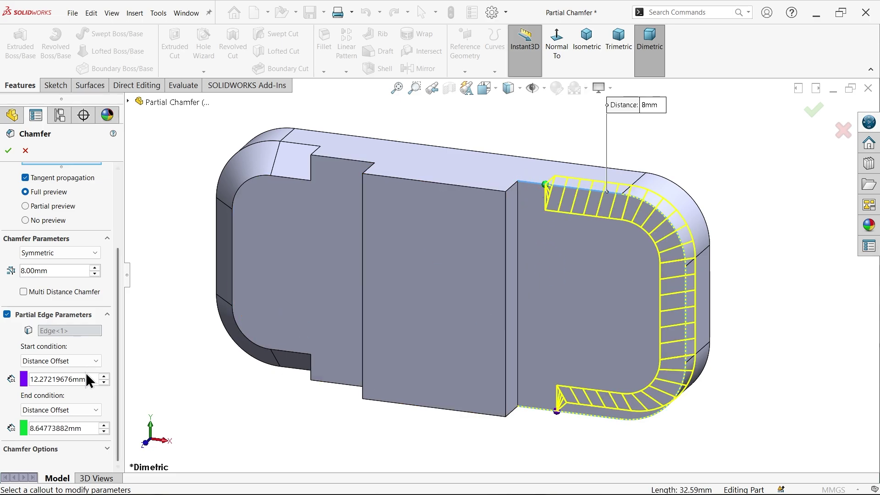
{"action": "left_click", "coordinate": [70, 360]}
{"action": "left_click", "coordinate": [71, 359]}
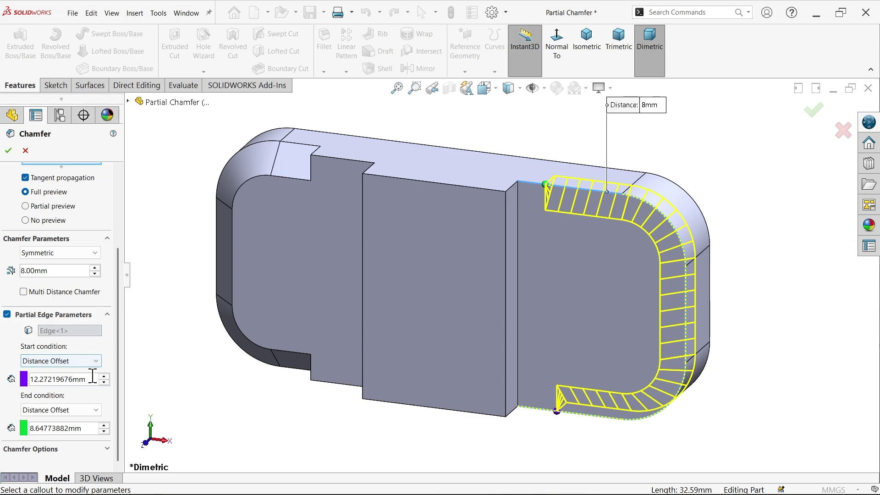
{"action": "double_click", "coordinate": [24, 379]}
{"action": "type", "text": "20"}
{"action": "key", "text": "Return"}
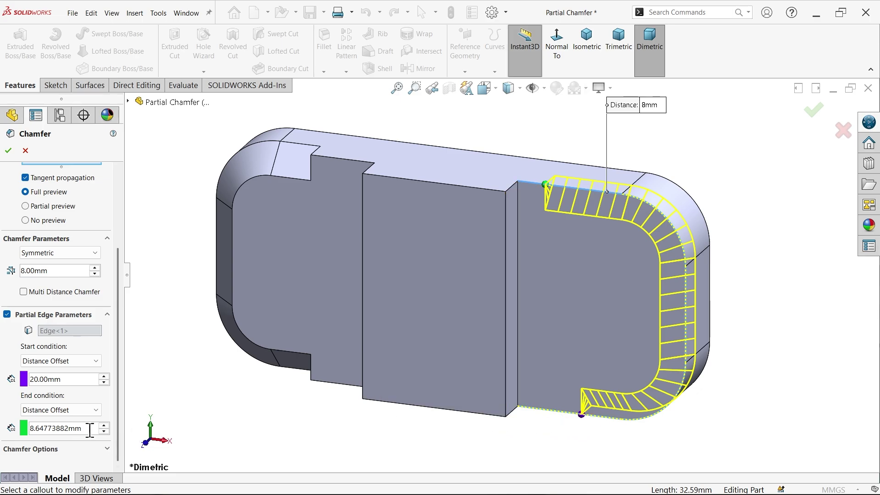
{"action": "left_click_drag", "start_coordinate": [90, 430], "coordinate": [29, 426]}
{"action": "type", "text": "30"}
{"action": "key", "text": "Return"}
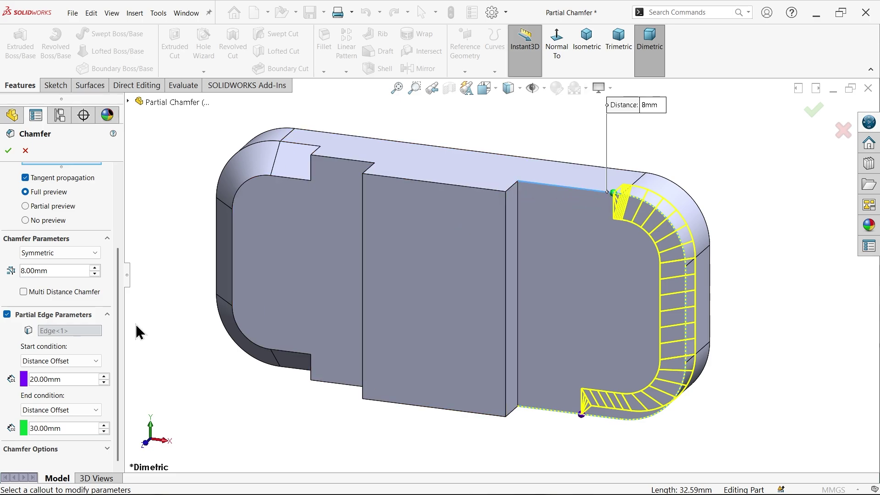
Change the start condition to Percentage Offset at 10%
{"action": "left_click", "coordinate": [63, 360]}
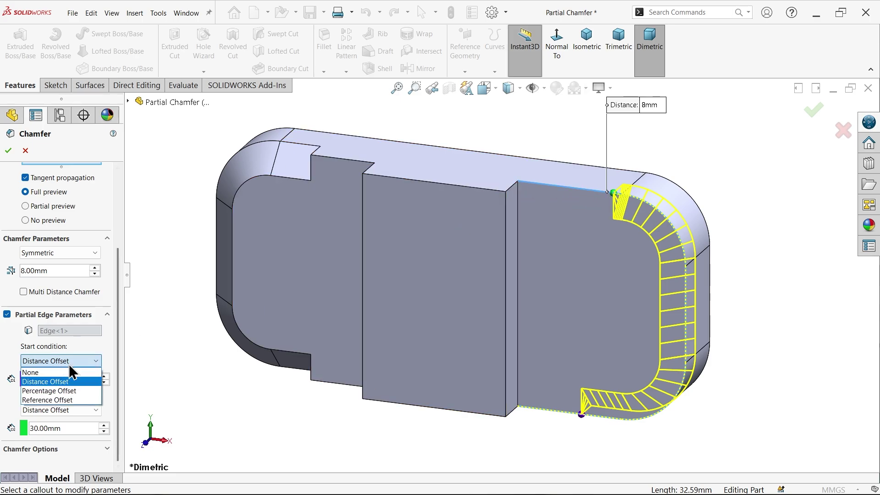
{"action": "left_click", "coordinate": [65, 392]}
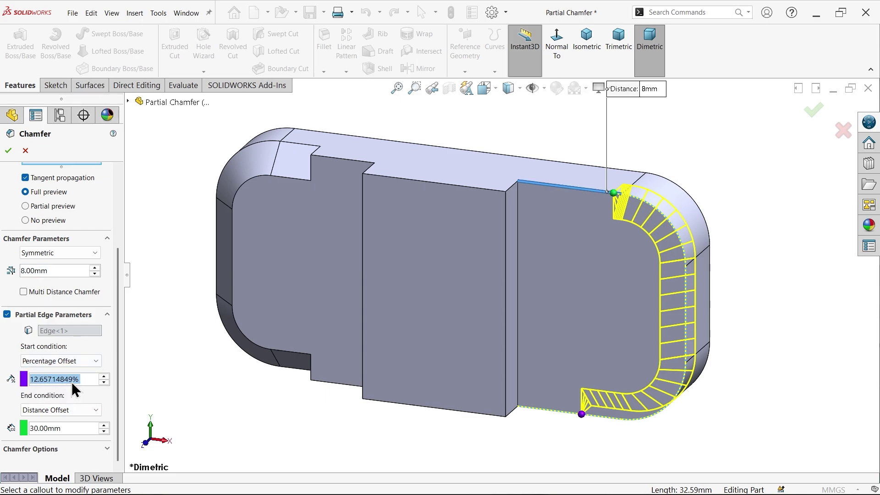
{"action": "type", "text": "10"}
{"action": "key", "text": "Return"}
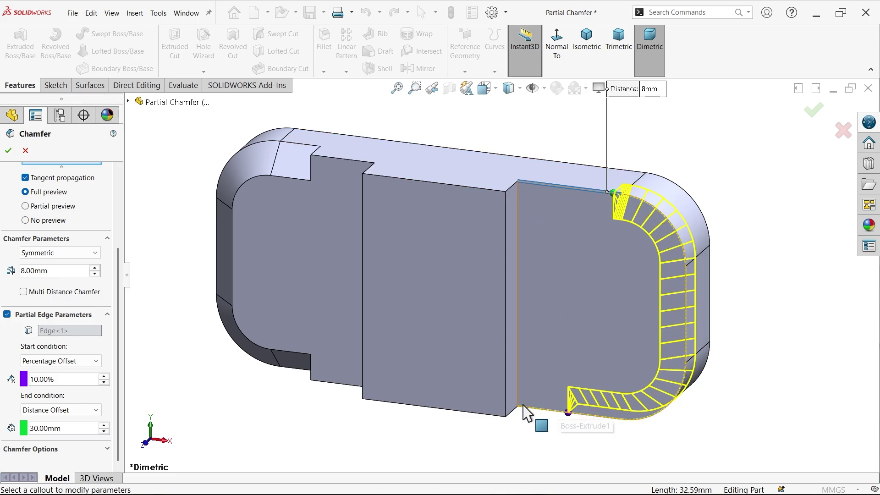
Change the end condition to Percentage Offset at 50%
{"action": "double_click", "coordinate": [52, 428]}
{"action": "type", "text": "50"}
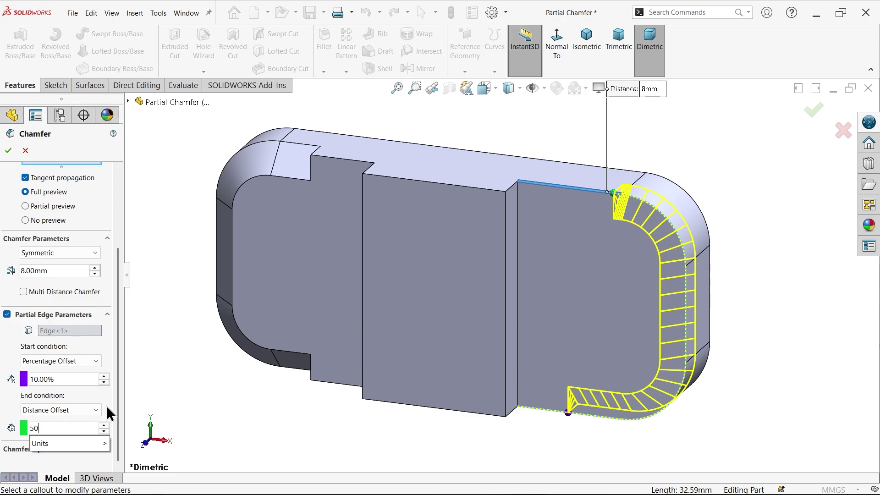
{"action": "key", "text": "Return"}
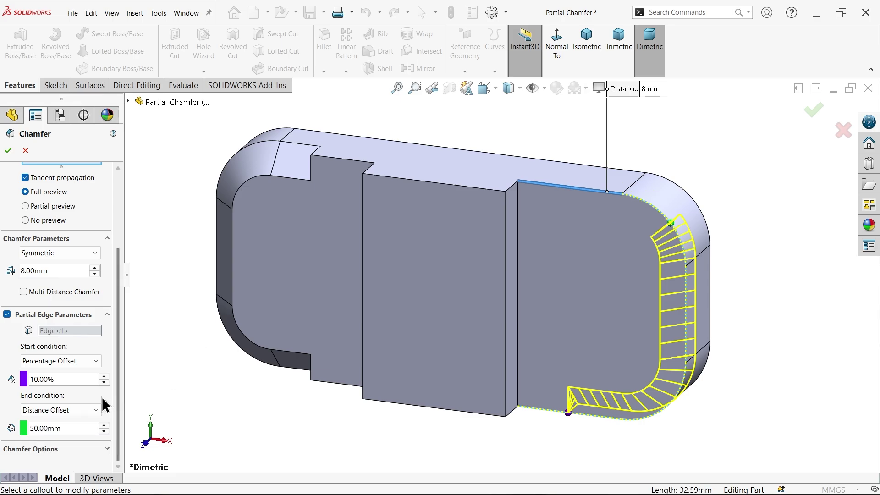
{"action": "left_click", "coordinate": [65, 411]}
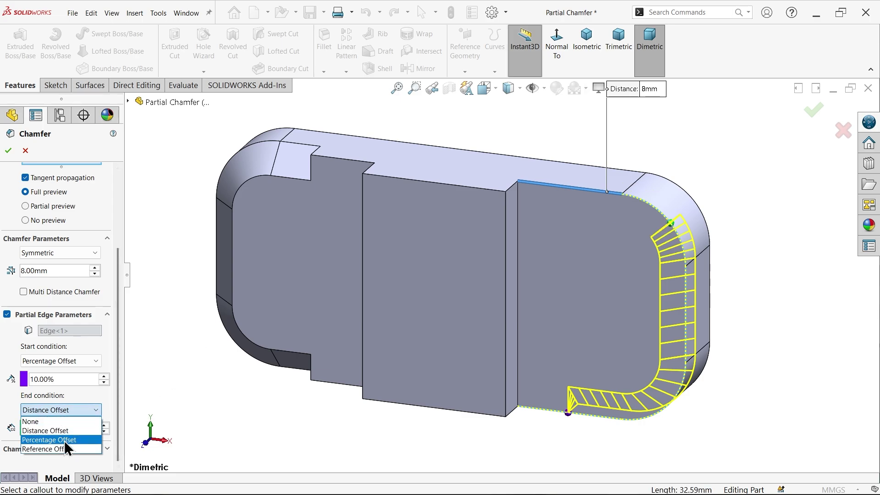
{"action": "left_click", "coordinate": [62, 441]}
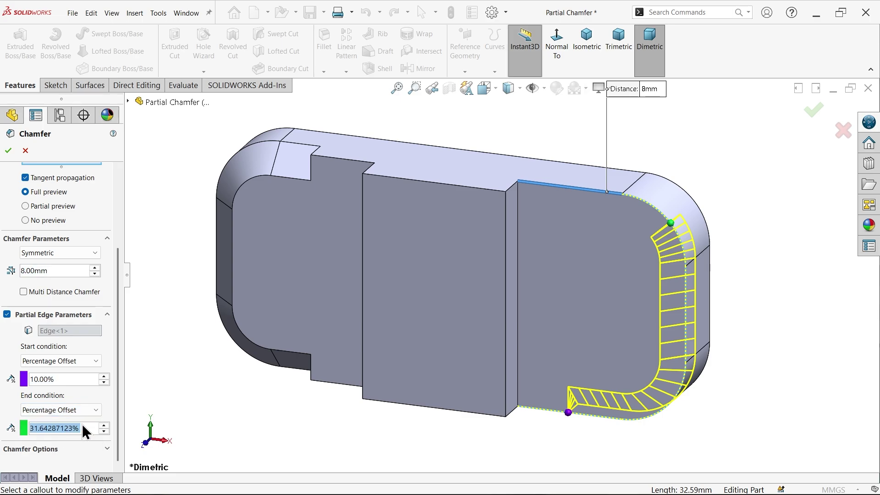
{"action": "type", "text": "50"}
{"action": "key", "text": "Return"}
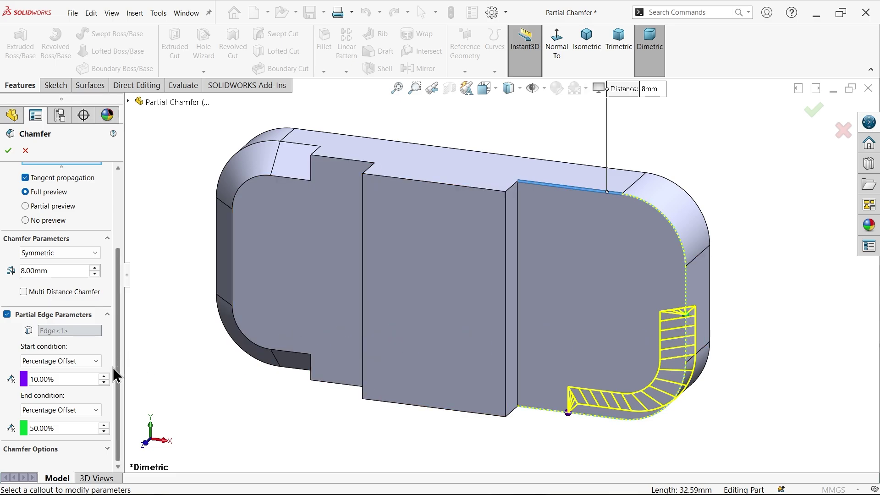
Set the start condition to Reference Offset using the narrow vertical face (Face<1>)
{"action": "left_click", "coordinate": [68, 360]}
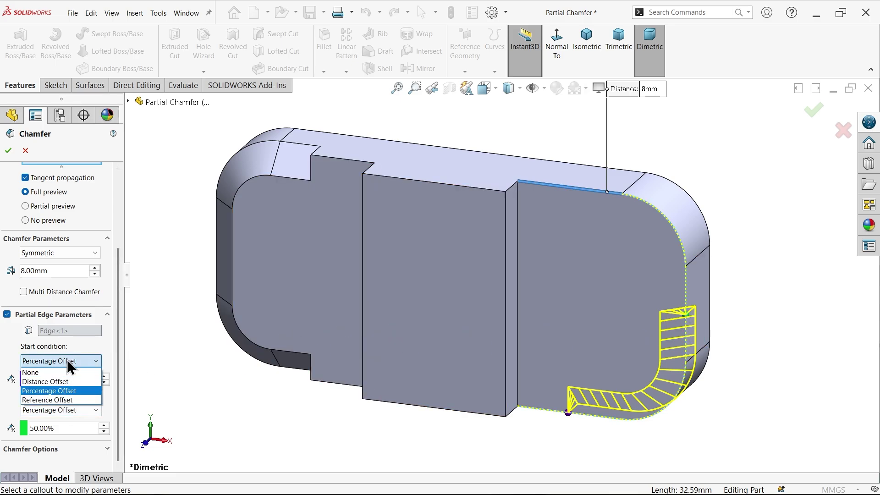
{"action": "left_click", "coordinate": [66, 399]}
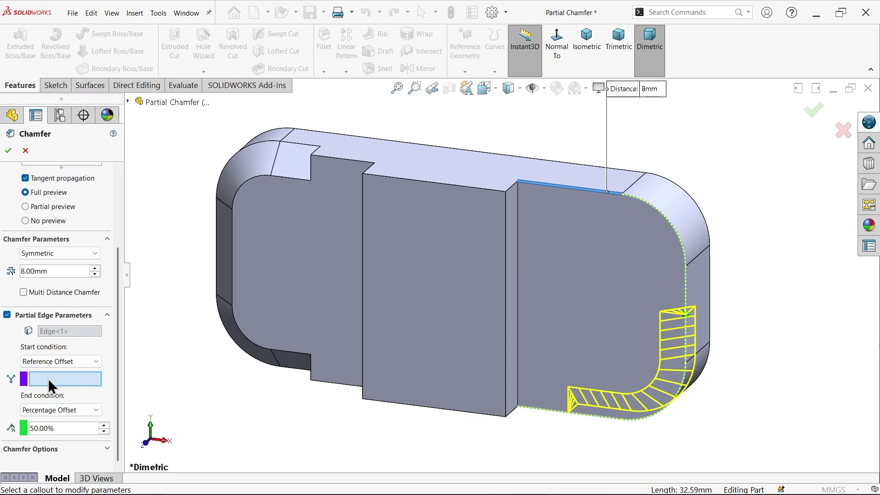
{"action": "left_click", "coordinate": [510, 210]}
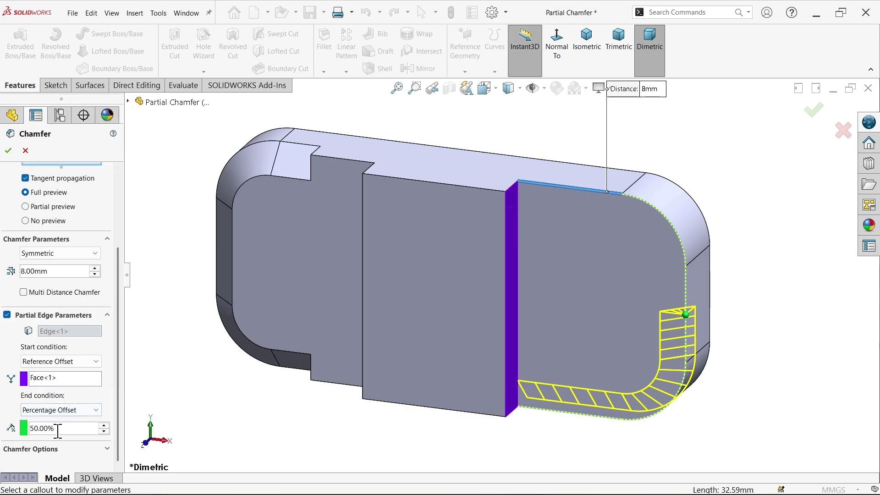
Change the end percentage offset to 25%, then to 10%
{"action": "left_click_drag", "start_coordinate": [63, 425], "coordinate": [18, 425]}
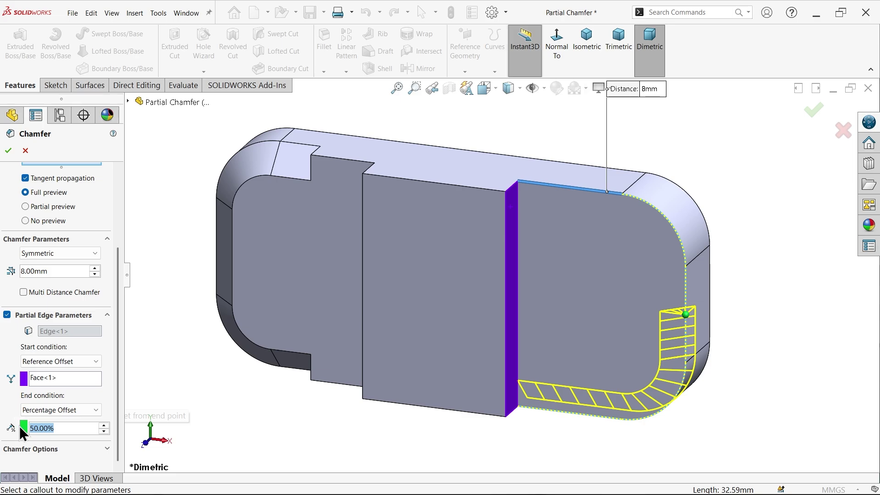
{"action": "type", "text": "25"}
{"action": "key", "text": "Return"}
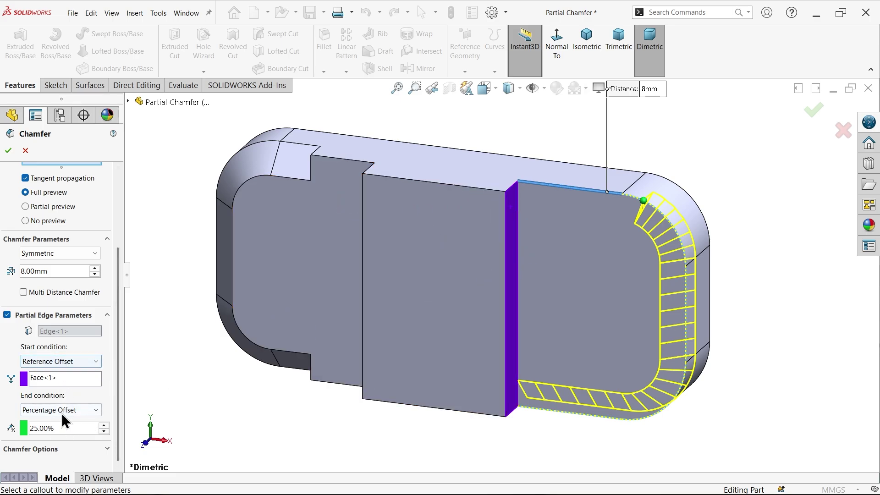
{"action": "left_click_drag", "start_coordinate": [59, 428], "coordinate": [20, 418]}
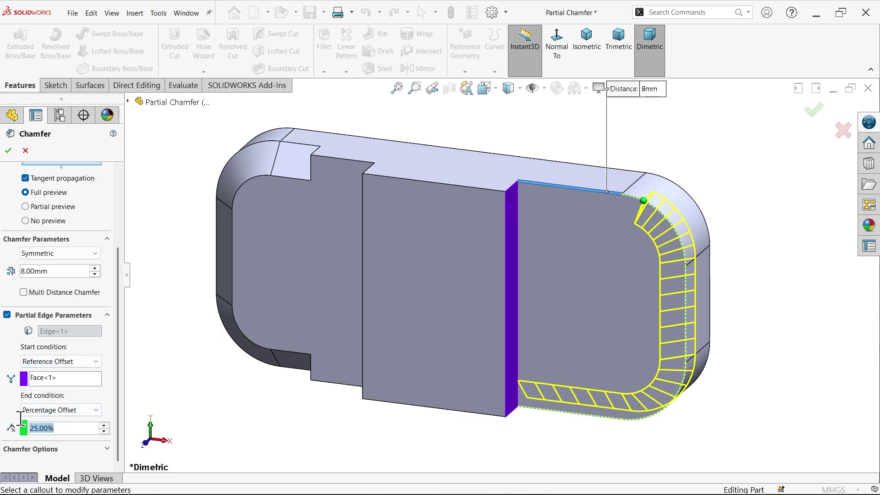
{"action": "type", "text": "10"}
{"action": "key", "text": "Return"}
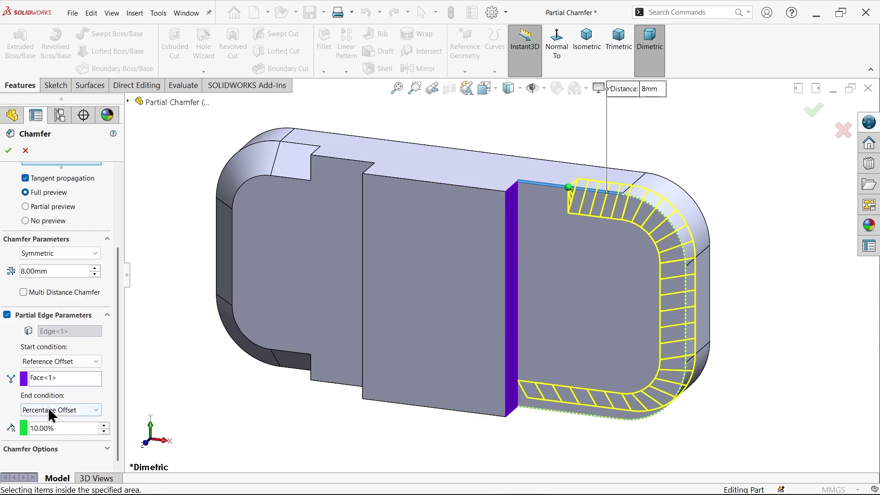
Switch both start and end conditions to Distance Offset, with a 20 mm end distance
{"action": "left_click", "coordinate": [52, 380]}
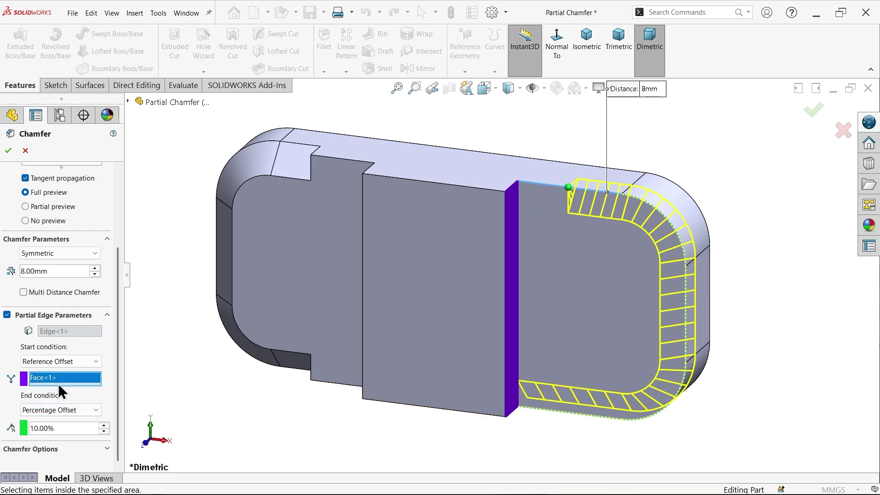
{"action": "left_click", "coordinate": [64, 362]}
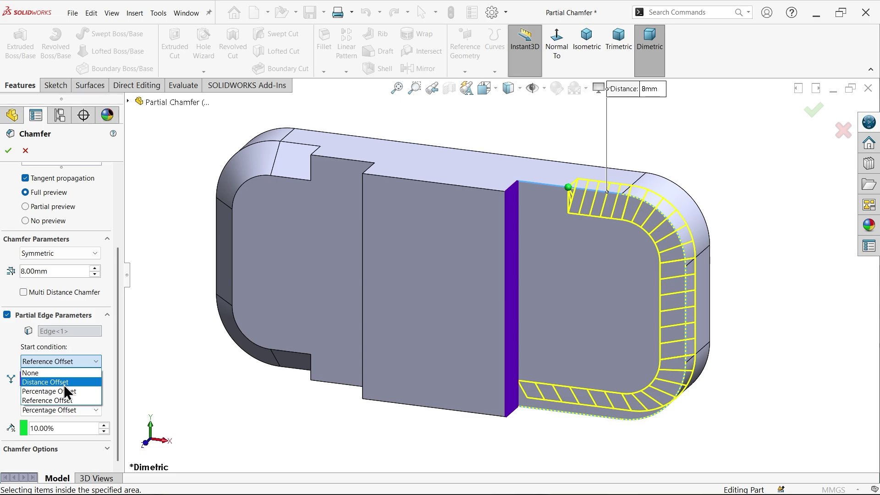
{"action": "left_click", "coordinate": [64, 383]}
{"action": "left_click", "coordinate": [68, 411]}
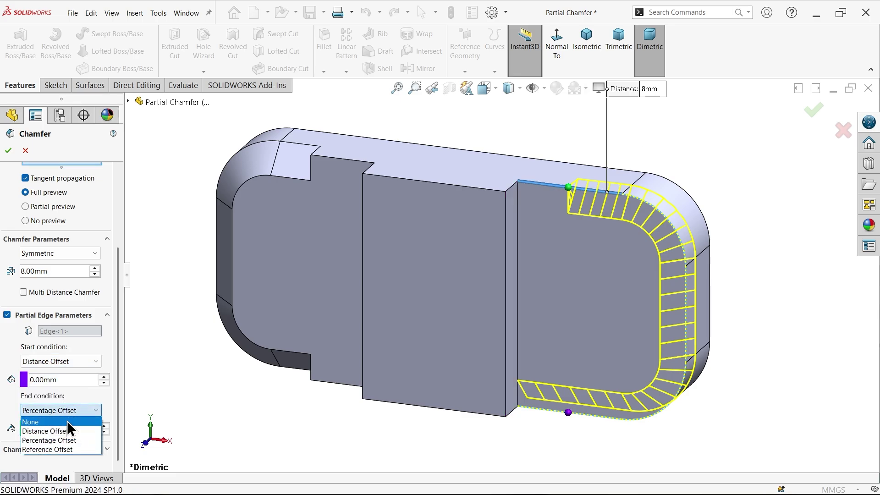
{"action": "left_click", "coordinate": [64, 432]}
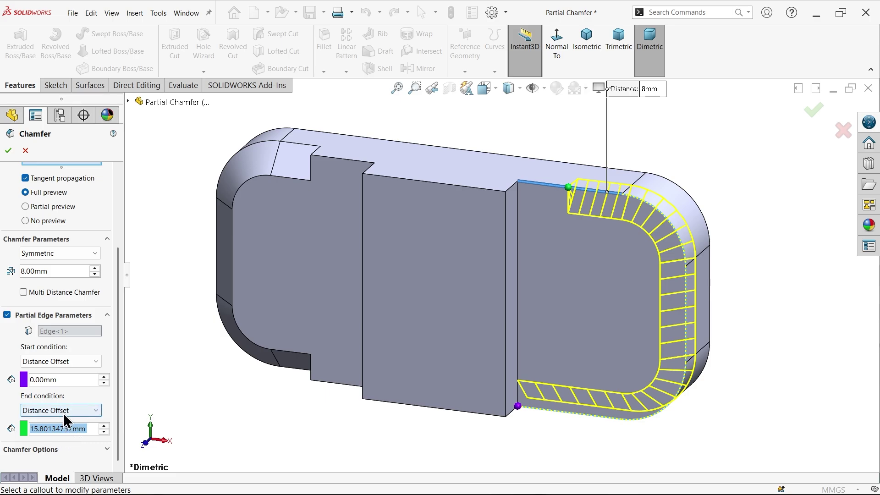
{"action": "type", "text": "20"}
{"action": "key", "text": "Return"}
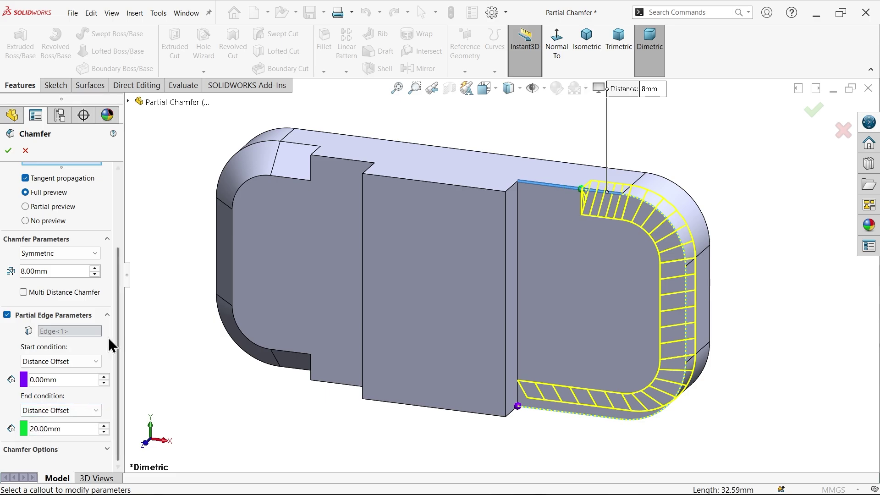
Set the start distance to 20 mm and complete the feature as Chamfer2
{"action": "double_click", "coordinate": [64, 379]}
{"action": "type", "text": "20"}
{"action": "key", "text": "Return"}
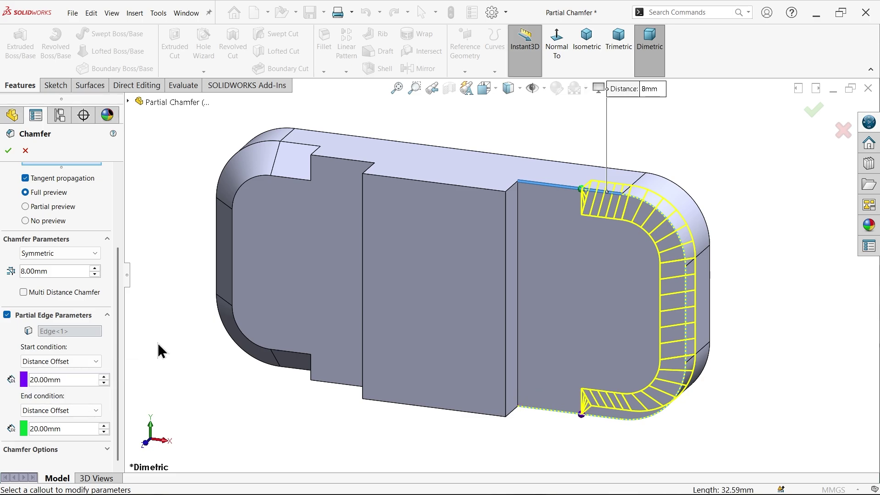
{"action": "left_click", "coordinate": [9, 155]}
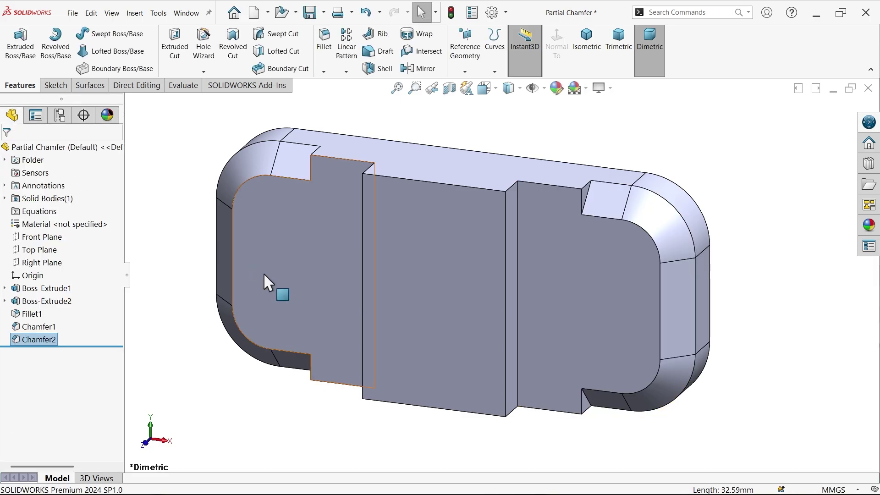